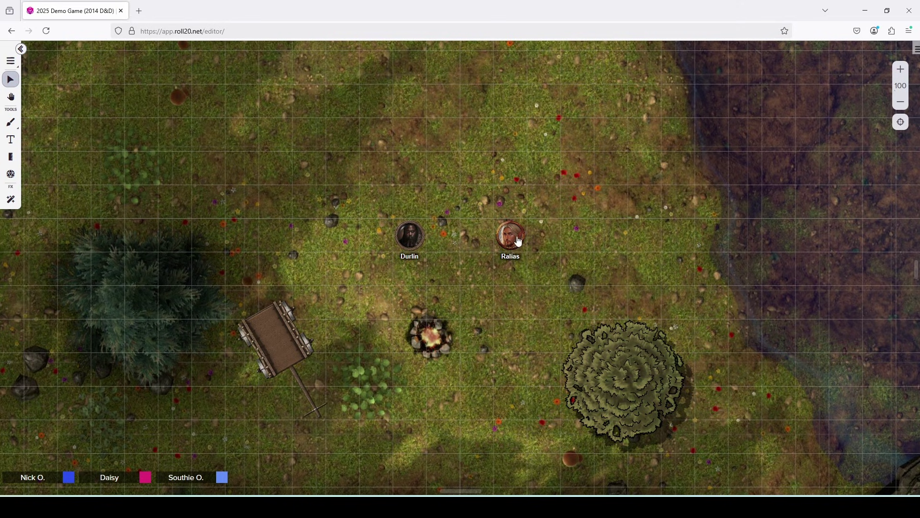
Move the Ralias token under the large round tree and the Durlin token to the wagon.
{"action": "left_click_drag", "start_coordinate": [518, 240], "coordinate": [614, 341]}
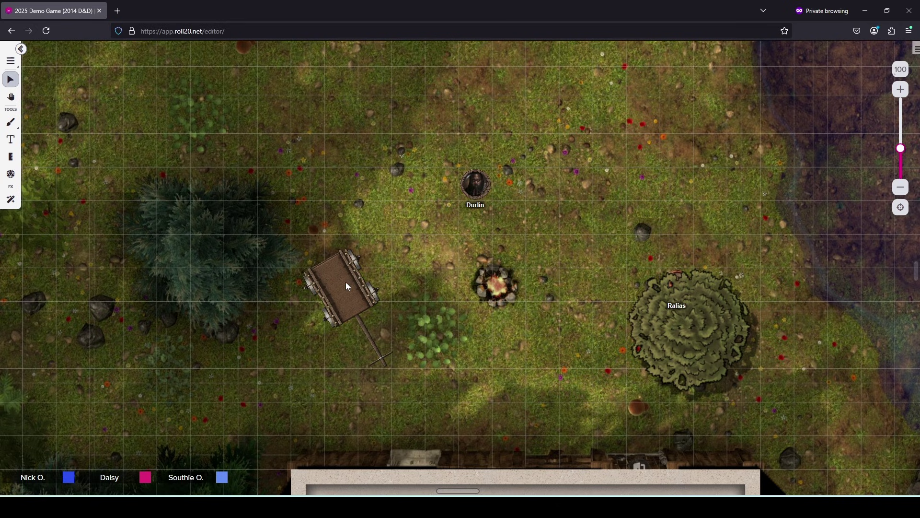
{"action": "left_click_drag", "start_coordinate": [476, 188], "coordinate": [387, 287]}
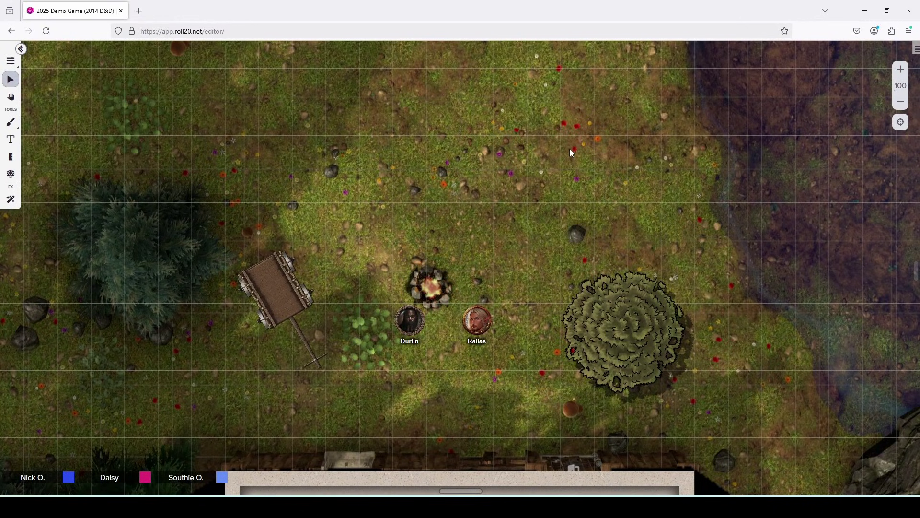
Move the Ralias token from beside the campfire into the house, just inside its upper wall, and look over the interior.
{"action": "scroll", "coordinate": [540, 235], "scroll_direction": "down", "scroll_amount": 5}
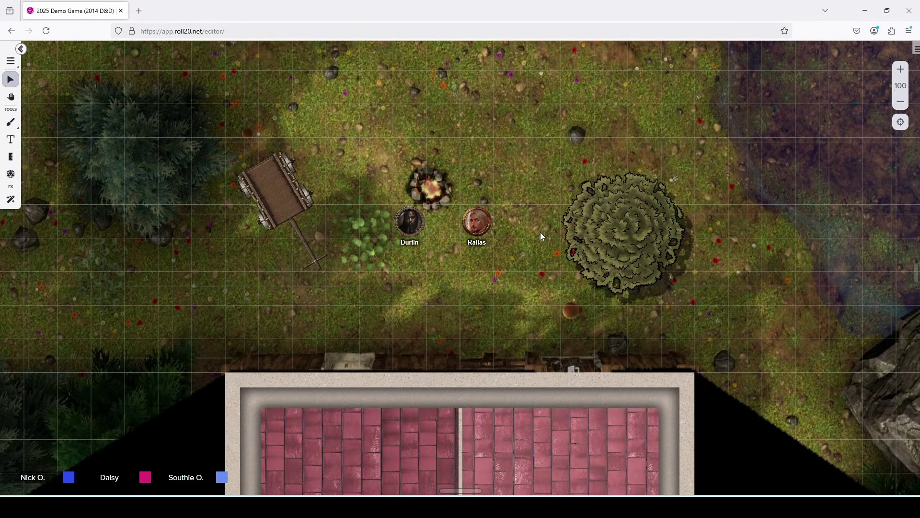
{"action": "scroll", "coordinate": [513, 208], "scroll_direction": "down", "scroll_amount": 2}
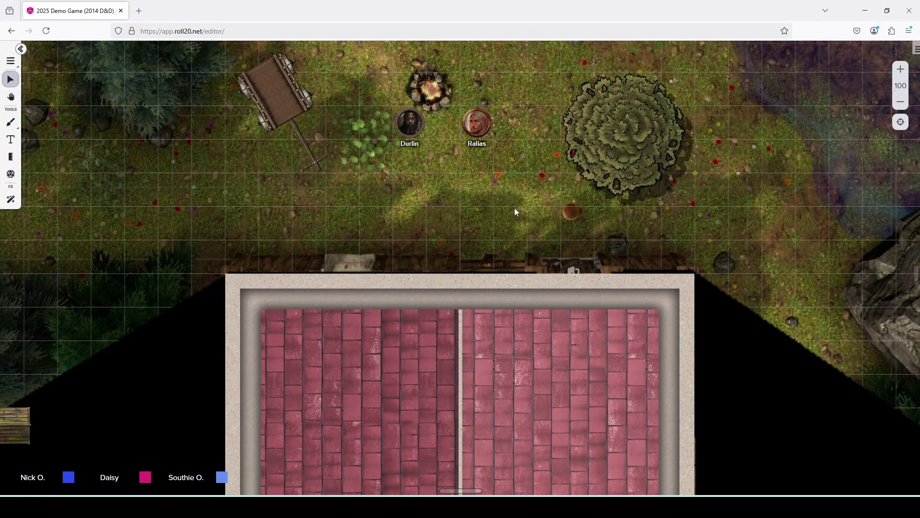
{"action": "left_click_drag", "start_coordinate": [481, 135], "coordinate": [582, 337]}
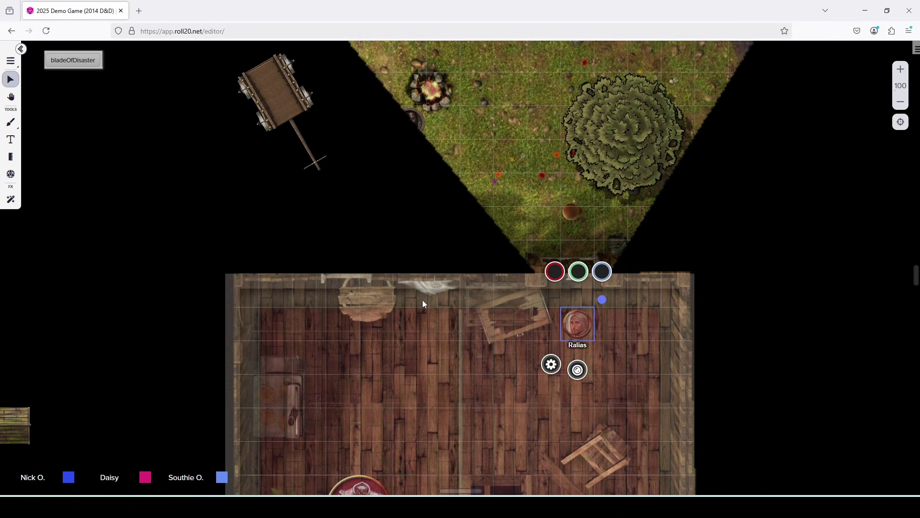
{"action": "scroll", "coordinate": [422, 304], "scroll_direction": "down", "scroll_amount": 2}
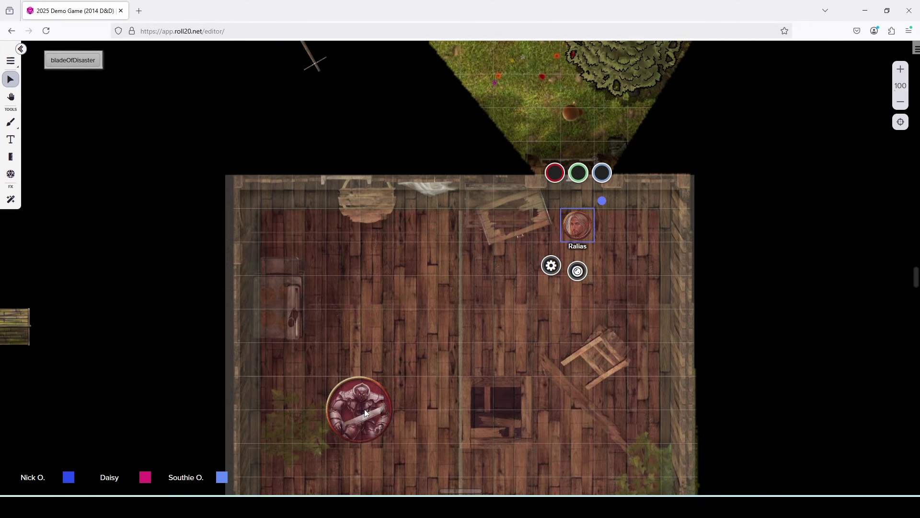
{"action": "scroll", "coordinate": [502, 257], "scroll_direction": "up", "scroll_amount": 2}
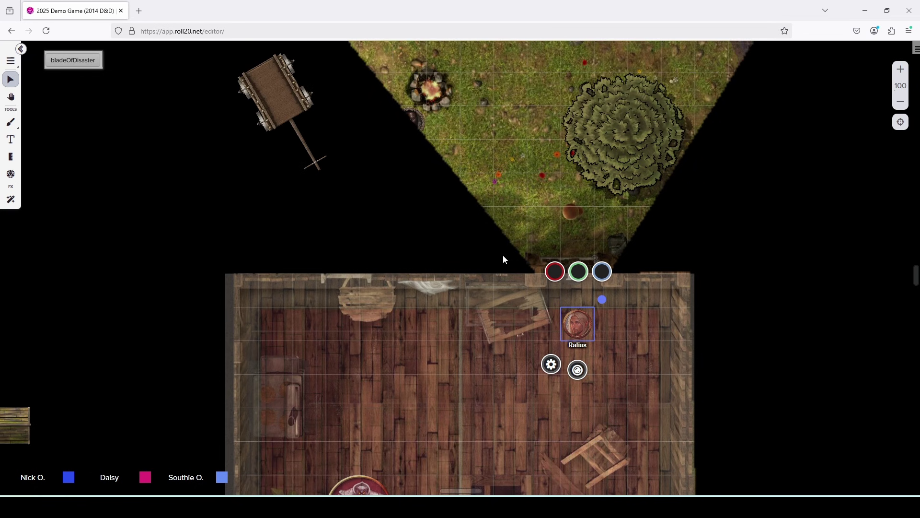
Switch to the GM's browser window and place drought-tree-5 on the Foreground layer northeast of the campfire, enlarged to about 3 by 3 grid squares.
{"action": "key", "text": "alt+Tab"}
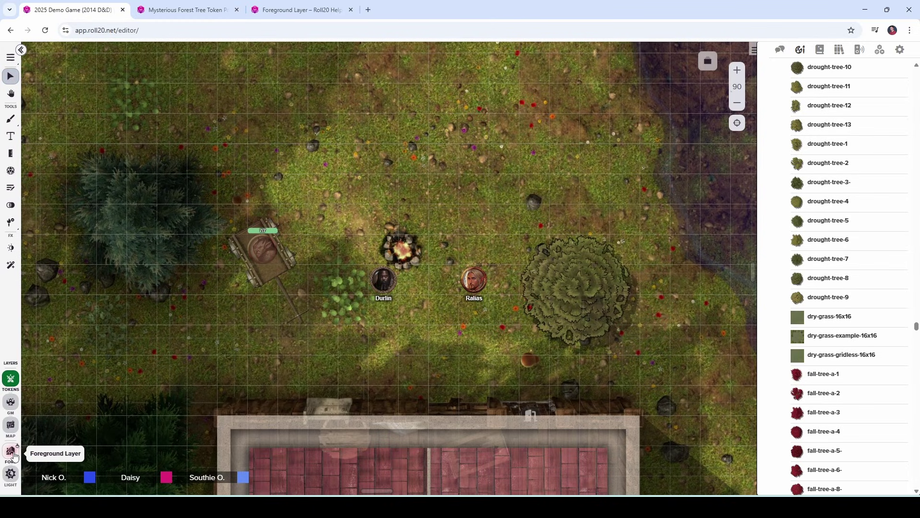
{"action": "left_click", "coordinate": [11, 452]}
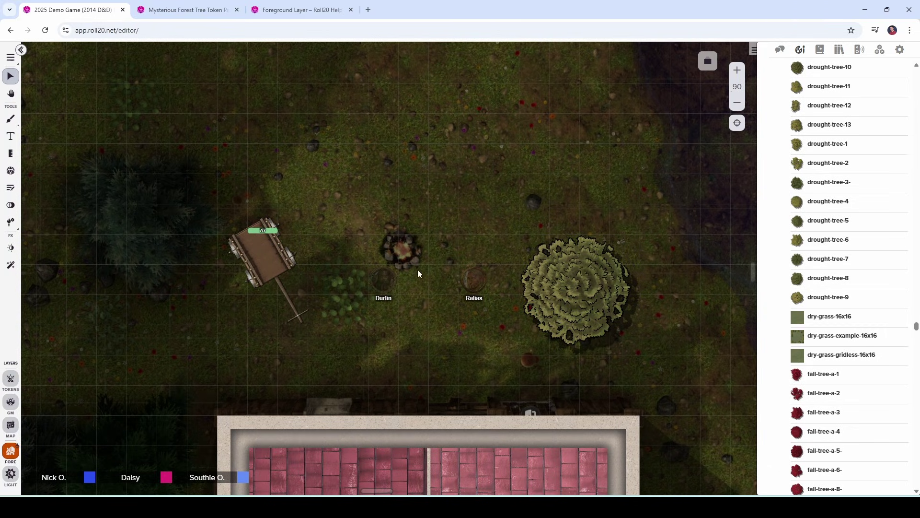
{"action": "mouse_move", "coordinate": [834, 222]}
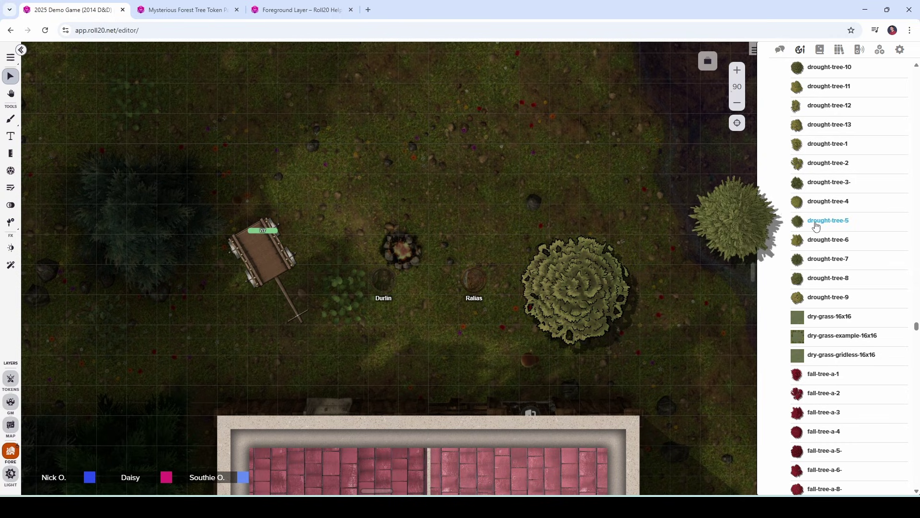
{"action": "left_click_drag", "start_coordinate": [834, 222], "coordinate": [476, 130]}
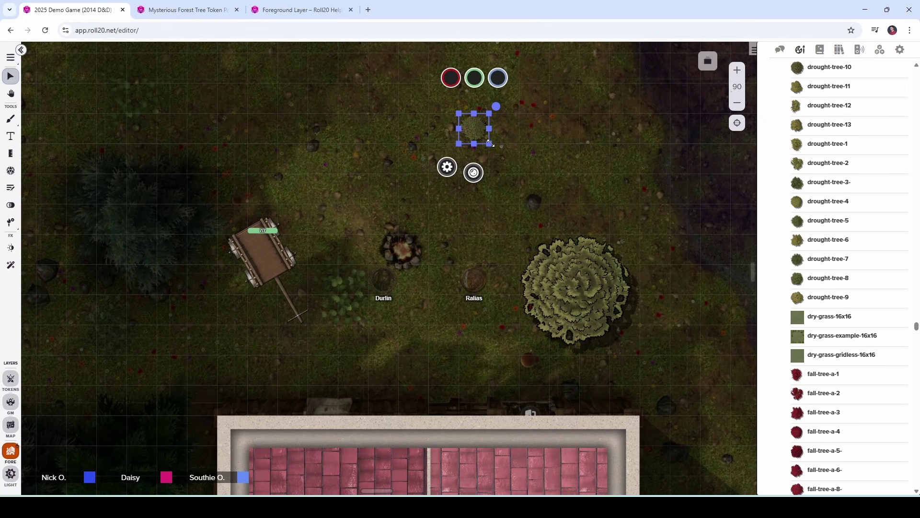
{"action": "left_click_drag", "start_coordinate": [510, 165], "coordinate": [551, 206]}
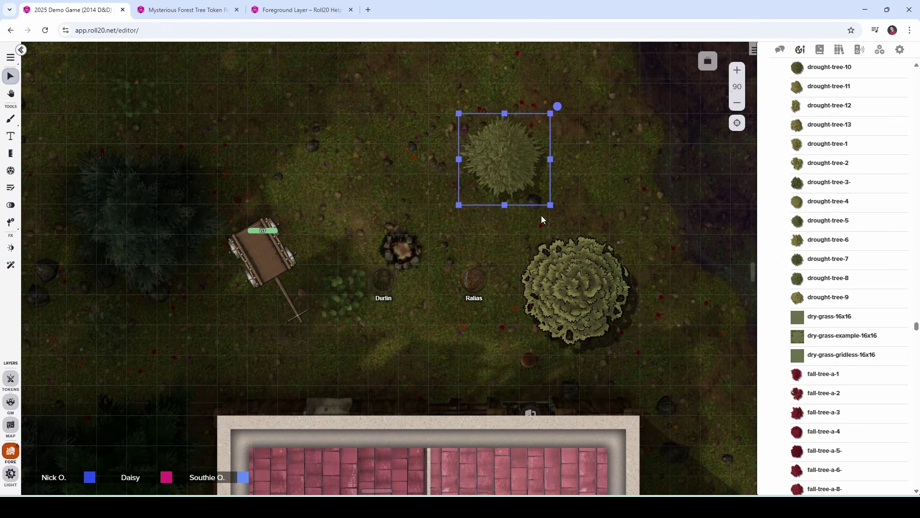
{"action": "left_click", "coordinate": [586, 179]}
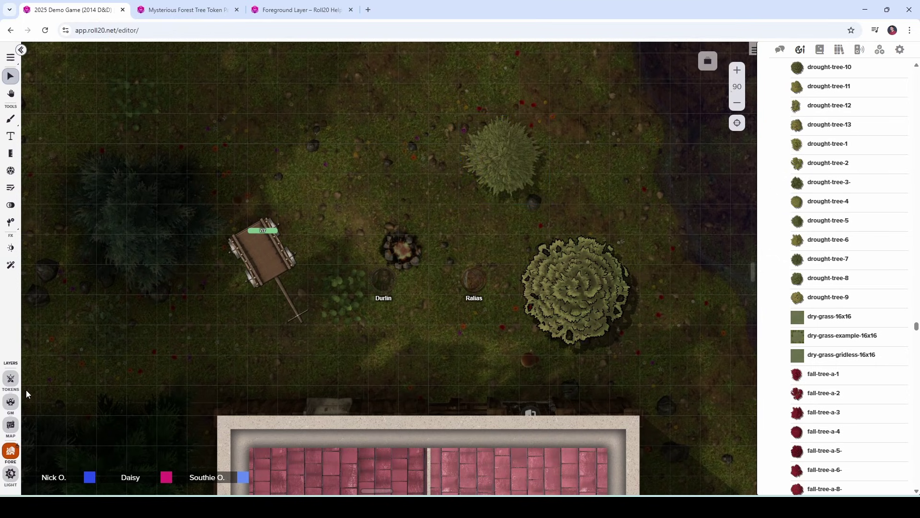
On the Tokens layer, move Ralias under the new tree, out one square below it, and back underneath.
{"action": "left_click", "coordinate": [11, 379]}
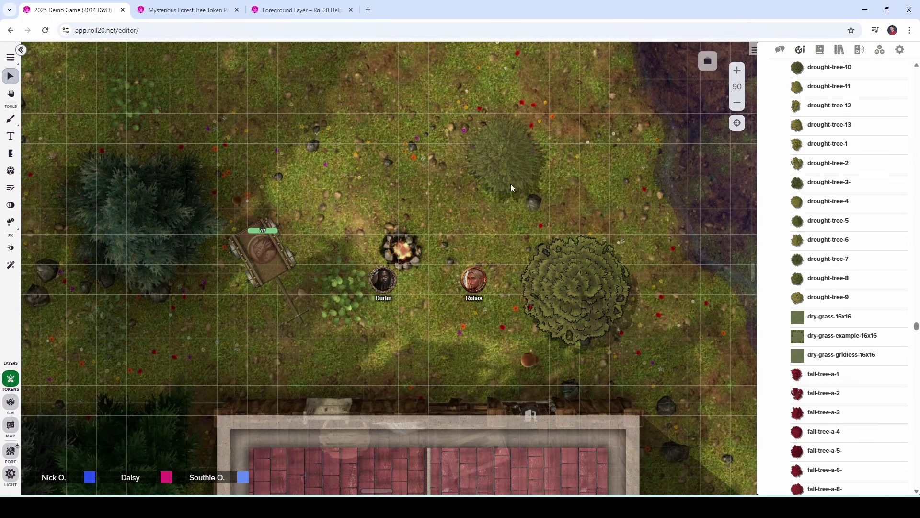
{"action": "left_click_drag", "start_coordinate": [474, 287], "coordinate": [513, 201]}
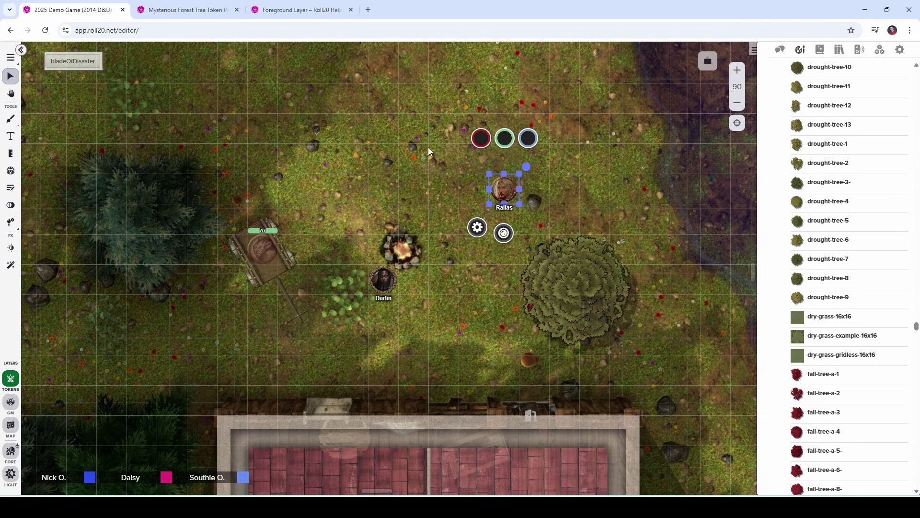
{"action": "left_click", "coordinate": [492, 149]}
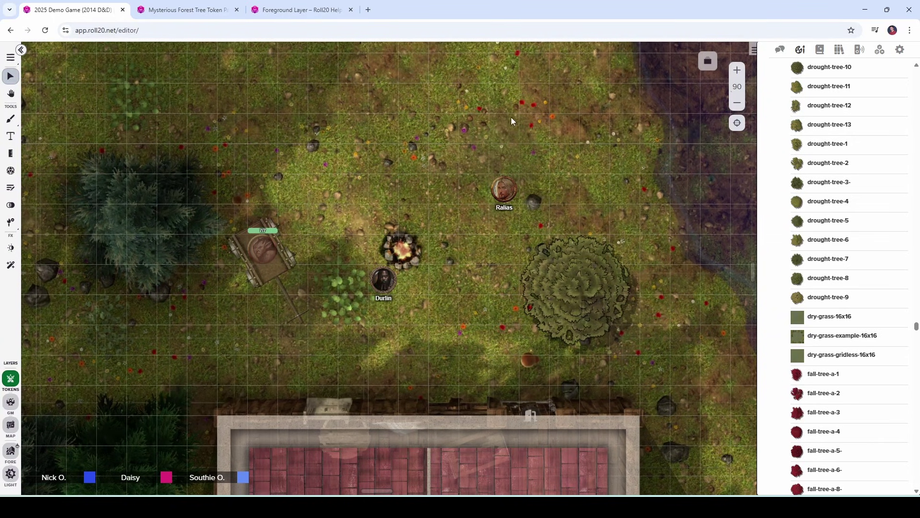
{"action": "left_click_drag", "start_coordinate": [502, 200], "coordinate": [502, 230]}
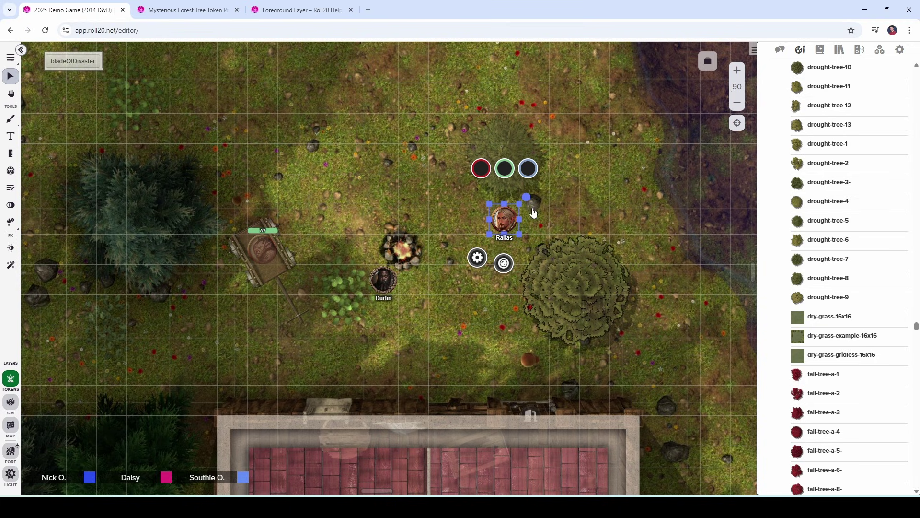
{"action": "key", "text": "Up"}
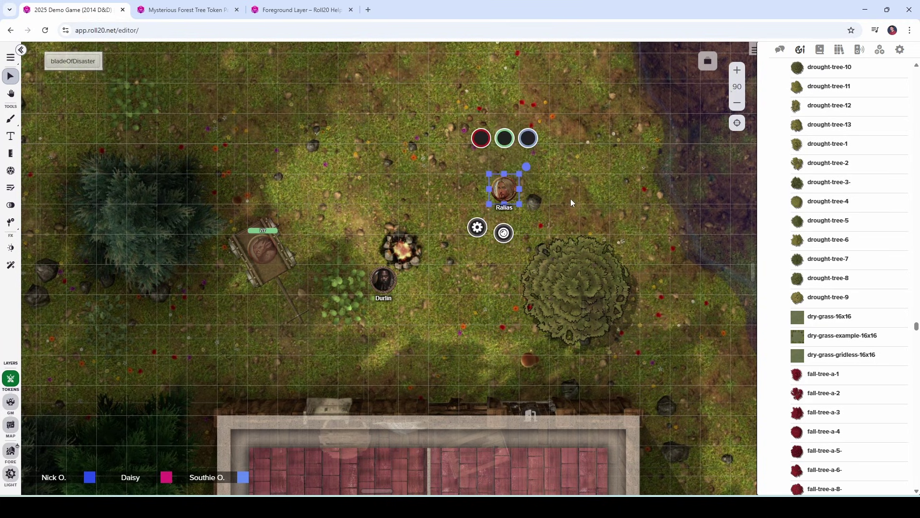
{"action": "left_click", "coordinate": [571, 198]}
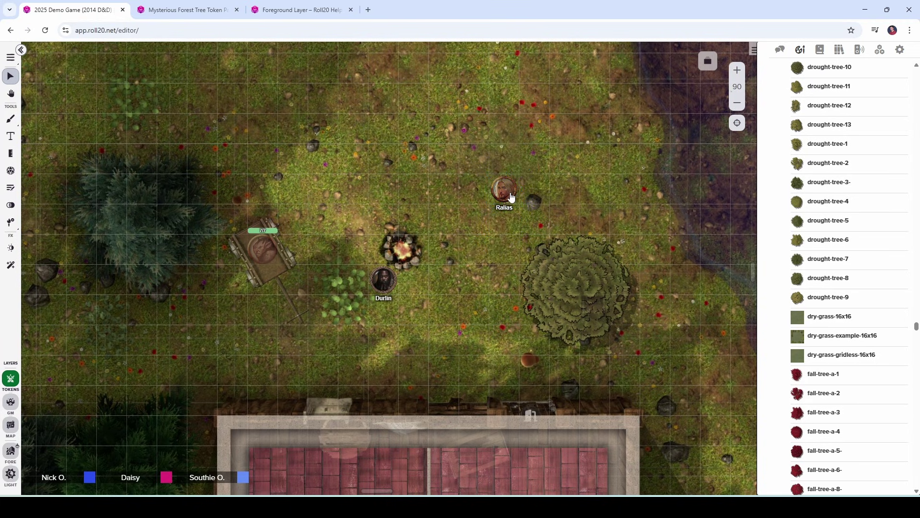
Move the Ralias token from the new tree down into the house below and check the interior under the roof.
{"action": "left_click_drag", "start_coordinate": [510, 196], "coordinate": [505, 377]}
{"action": "scroll", "coordinate": [505, 376], "scroll_direction": "down", "scroll_amount": 1}
{"action": "left_click_drag", "start_coordinate": [504, 326], "coordinate": [536, 386]}
{"action": "scroll", "coordinate": [461, 229], "scroll_direction": "down", "scroll_amount": 3}
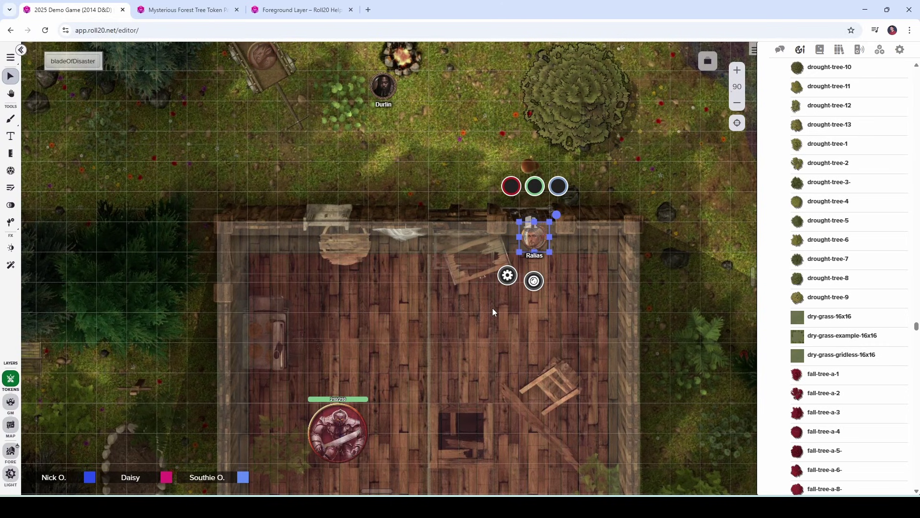
{"action": "scroll", "coordinate": [479, 203], "scroll_direction": "up", "scroll_amount": 4}
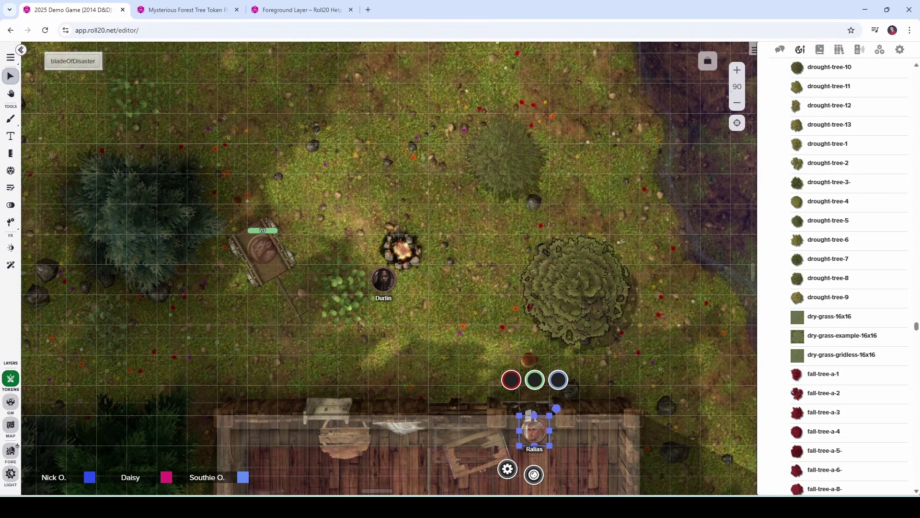
Set the new tree's Conditional Fade to 75% in its Foreground options and save the settings.
{"action": "left_click", "coordinate": [11, 451]}
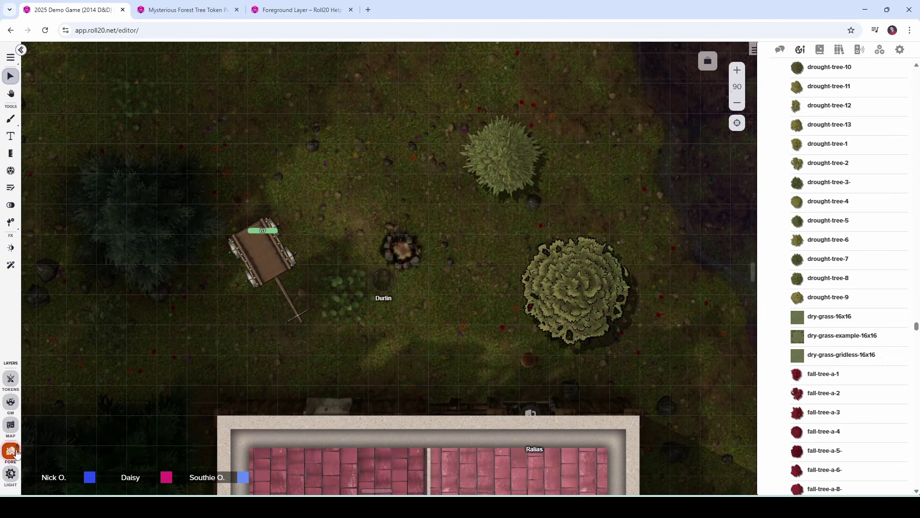
{"action": "left_click", "coordinate": [503, 172]}
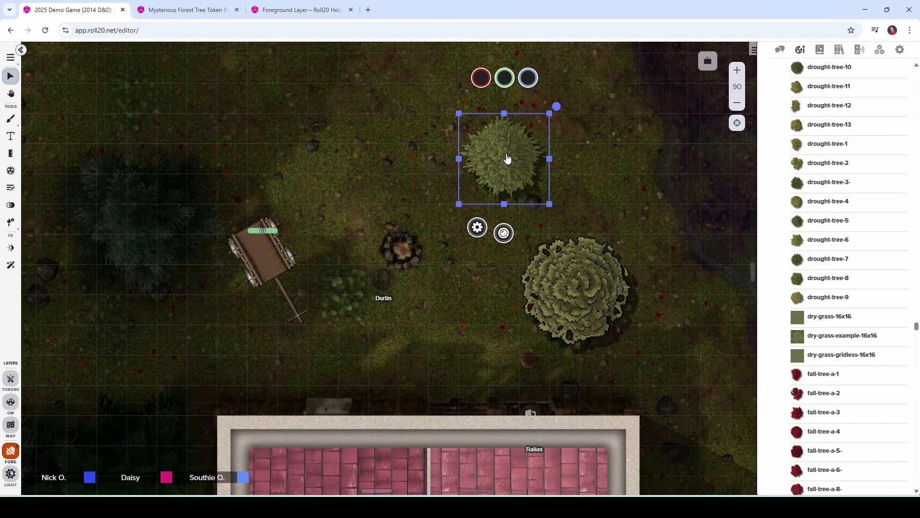
{"action": "double_click", "coordinate": [507, 159]}
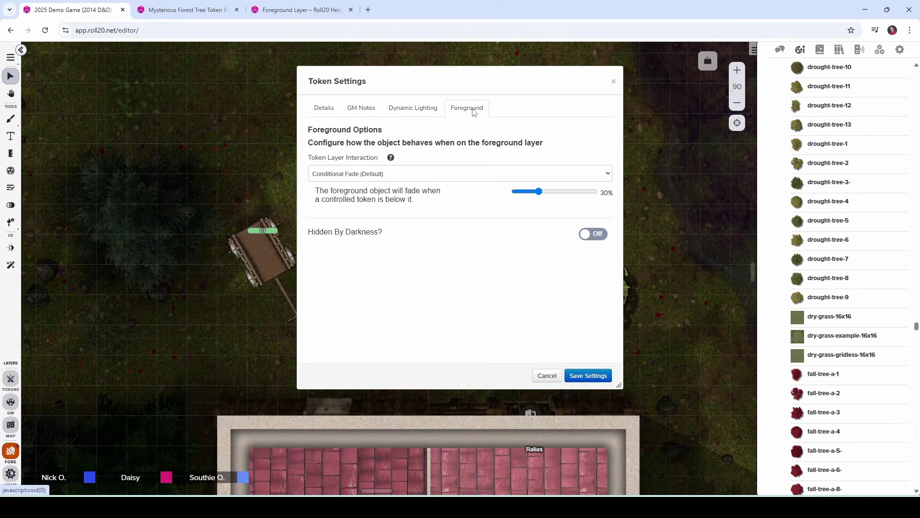
{"action": "left_click", "coordinate": [473, 113]}
{"action": "left_click_drag", "start_coordinate": [539, 191], "coordinate": [575, 195]}
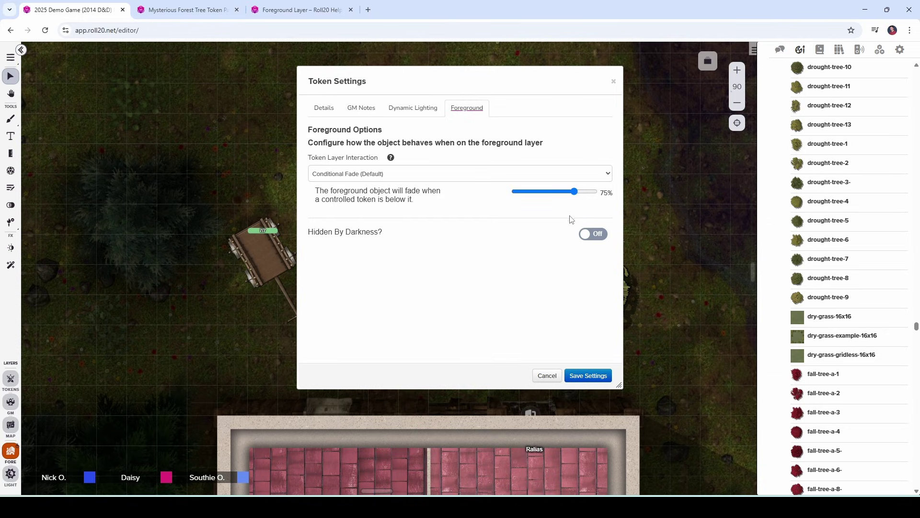
{"action": "left_click", "coordinate": [589, 377]}
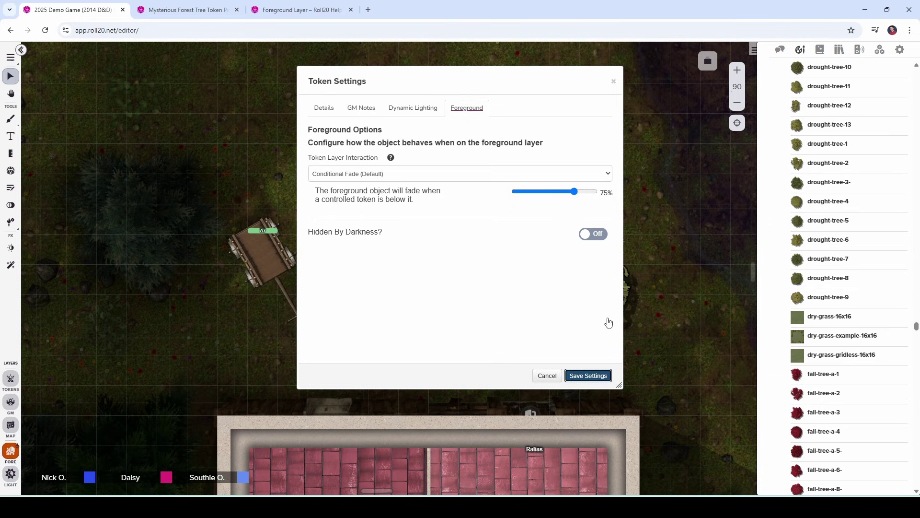
{"action": "left_click", "coordinate": [532, 218]}
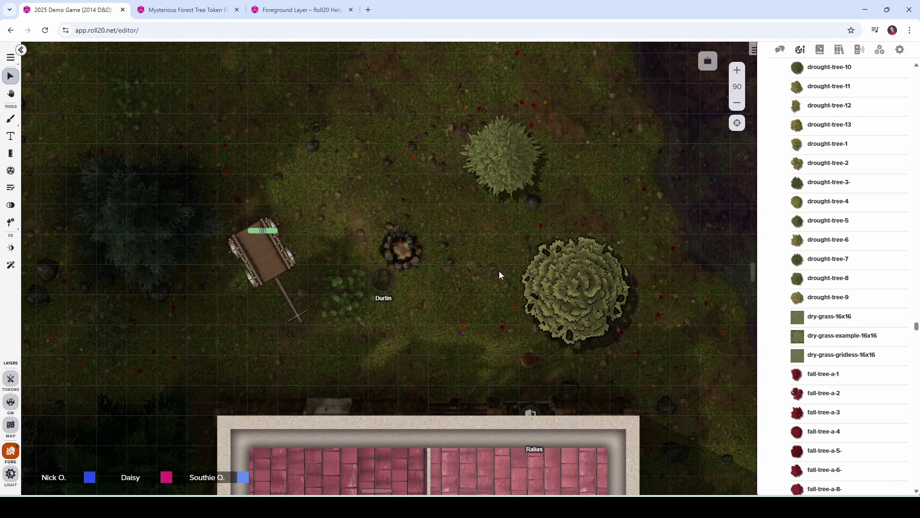
On the Tokens layer, move Ralias out of the house to the open ground just left of the new tree.
{"action": "left_click", "coordinate": [10, 378]}
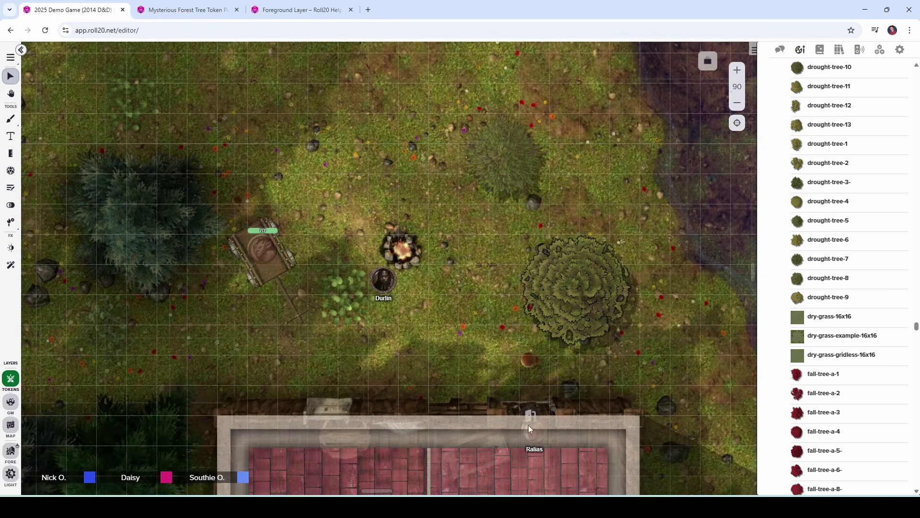
{"action": "mouse_move", "coordinate": [528, 425]}
{"action": "left_mouse_down"}
{"action": "mouse_move", "coordinate": [529, 188]}
{"action": "mouse_move", "coordinate": [506, 163]}
{"action": "mouse_move", "coordinate": [444, 190]}
{"action": "left_mouse_up"}
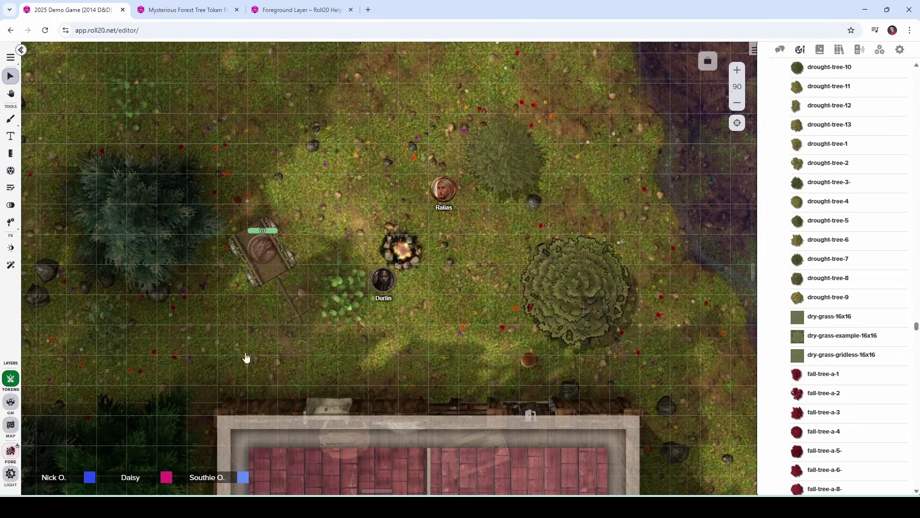
Set the new tree's Conditional Fade back to 30% in its Foreground options and save the settings.
{"action": "left_click", "coordinate": [10, 451]}
{"action": "double_click", "coordinate": [519, 159]}
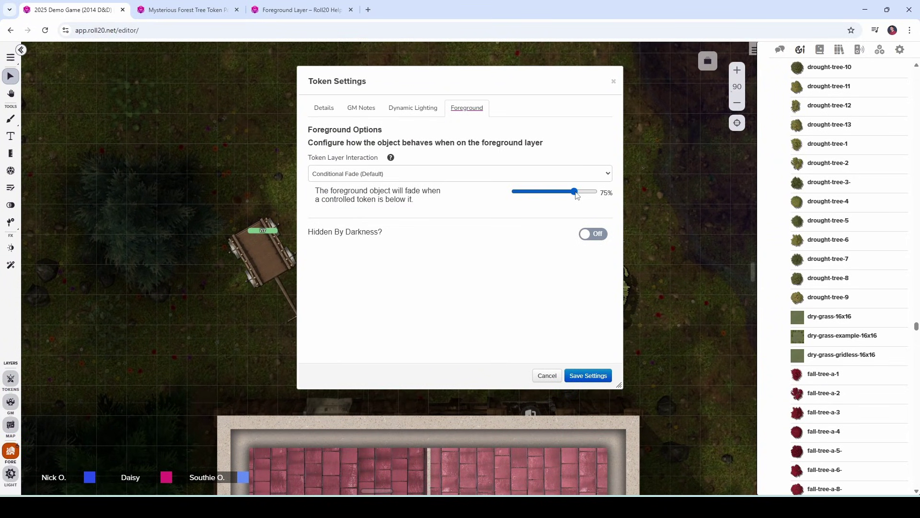
{"action": "left_click_drag", "start_coordinate": [577, 194], "coordinate": [539, 193]}
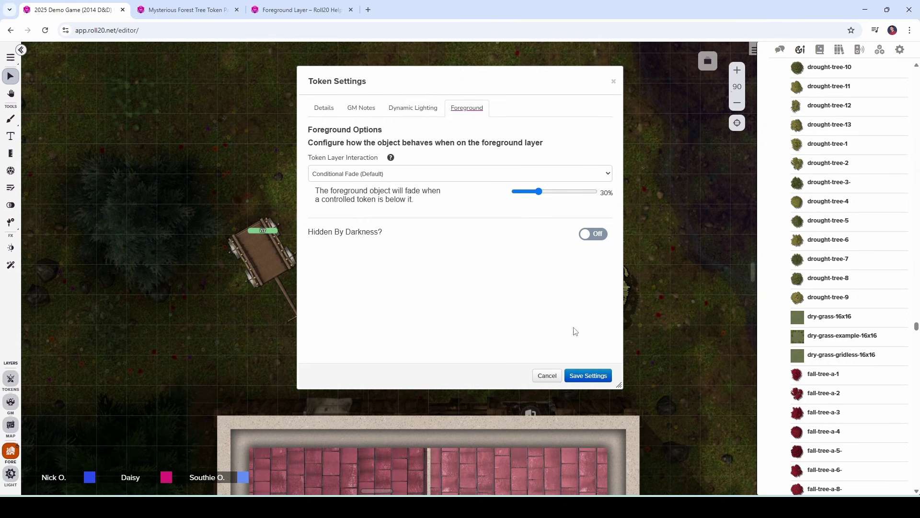
{"action": "left_click", "coordinate": [588, 377]}
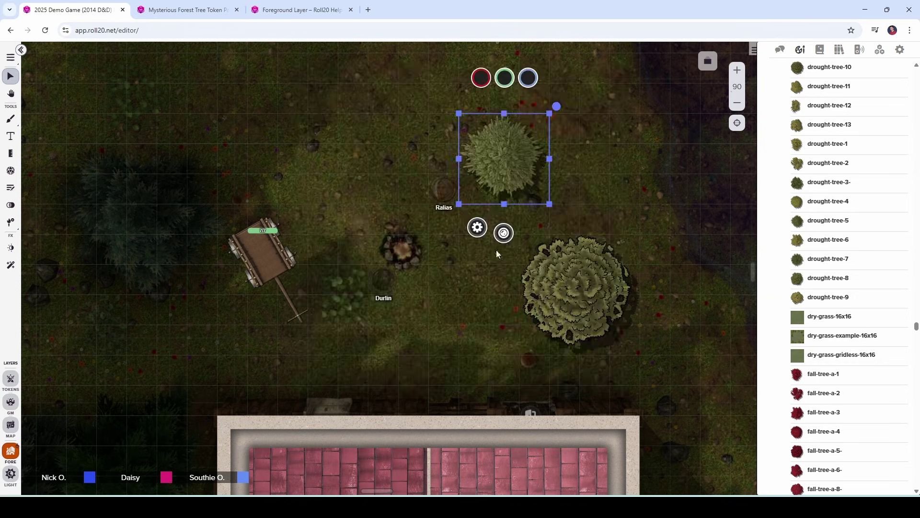
Set the house roof's Conditional Fade to 5% in its Foreground options and save the settings.
{"action": "scroll", "coordinate": [502, 310], "scroll_direction": "down", "scroll_amount": 5}
{"action": "left_click", "coordinate": [485, 331]}
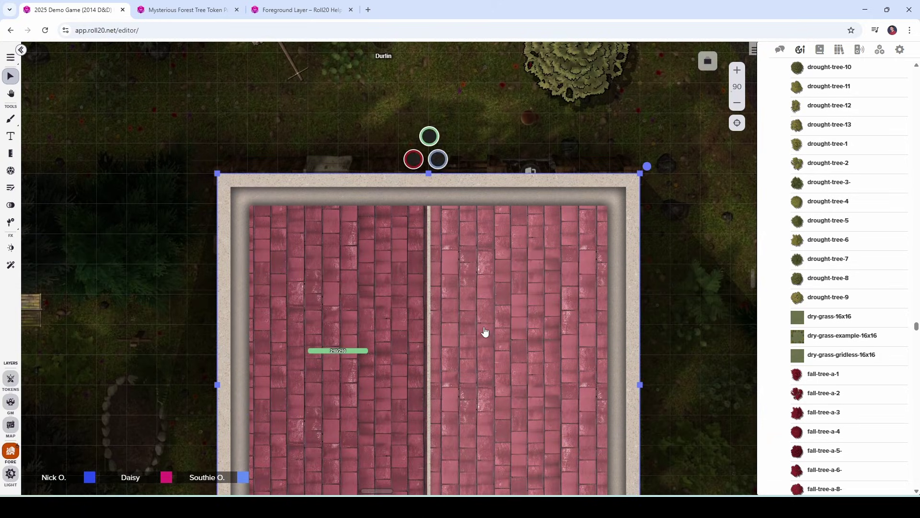
{"action": "double_click", "coordinate": [485, 332]}
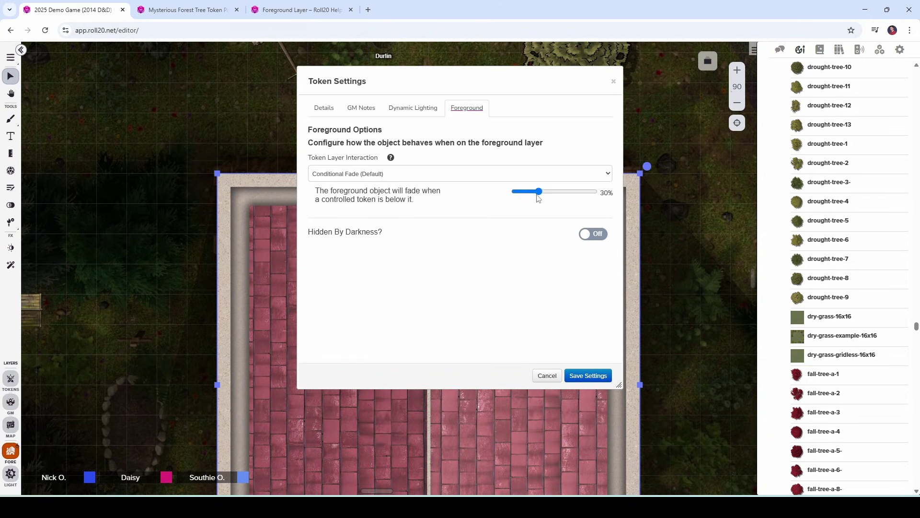
{"action": "left_click_drag", "start_coordinate": [540, 194], "coordinate": [522, 199]}
{"action": "left_click", "coordinate": [589, 375]}
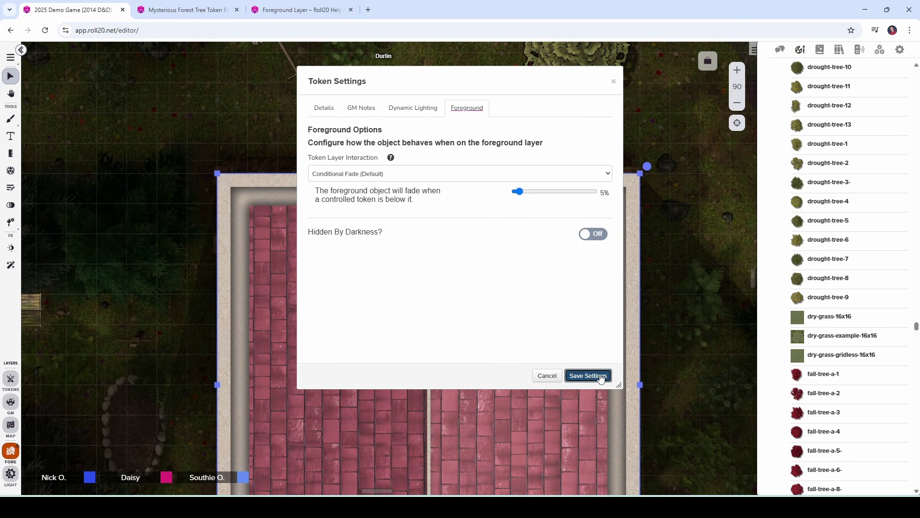
On the Tokens layer, move Ralias from the open ground into the house, just inside its upper wall beside the table.
{"action": "scroll", "coordinate": [482, 143], "scroll_direction": "up", "scroll_amount": 5}
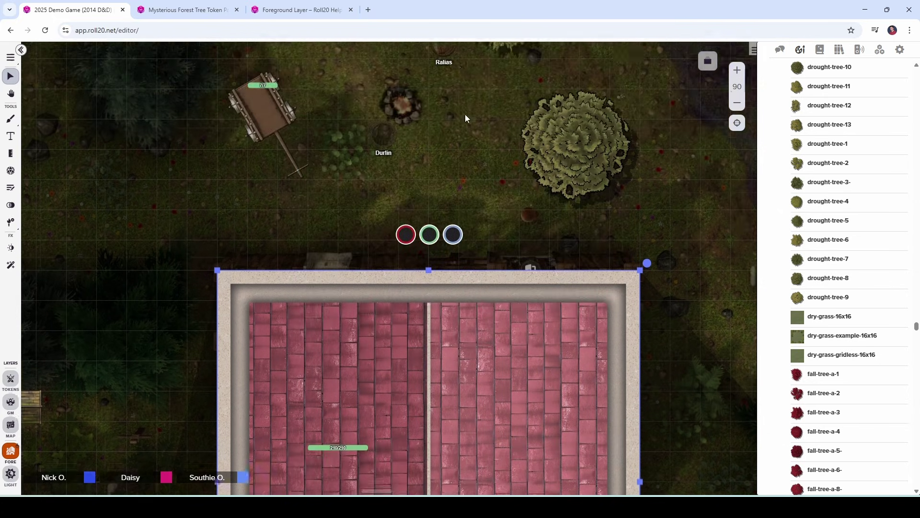
{"action": "left_click", "coordinate": [446, 95]}
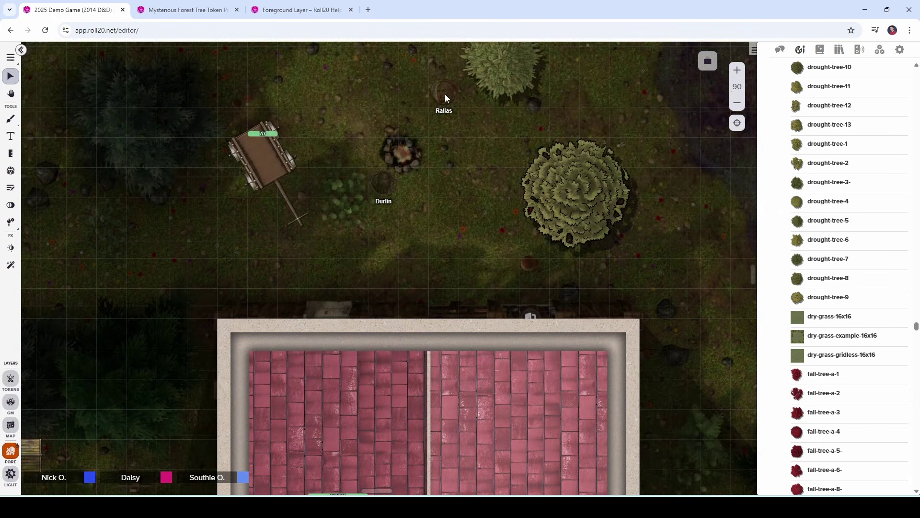
{"action": "left_click", "coordinate": [11, 378]}
{"action": "left_click_drag", "start_coordinate": [444, 94], "coordinate": [528, 357]}
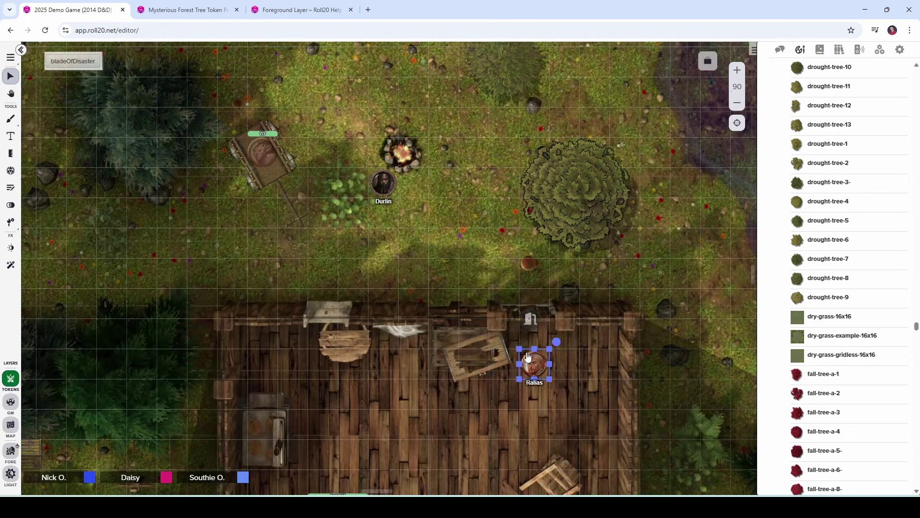
{"action": "scroll", "coordinate": [405, 194], "scroll_direction": "down", "scroll_amount": 6}
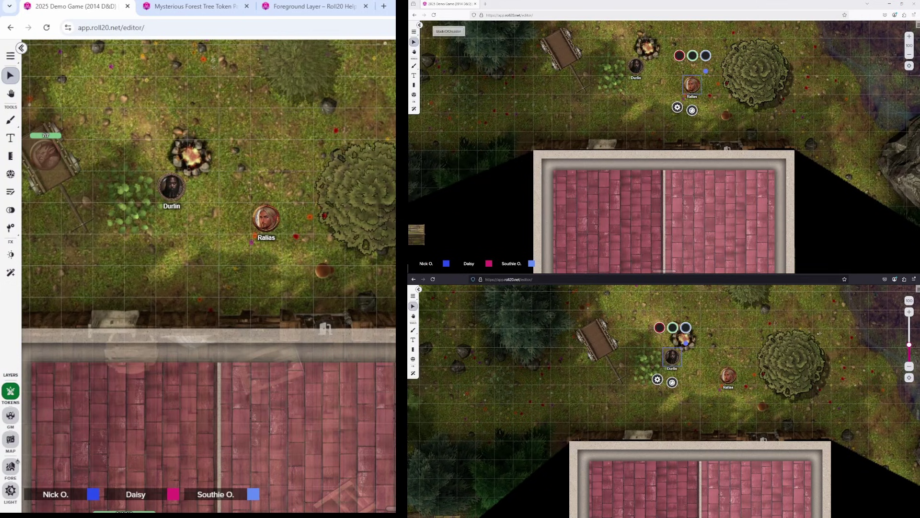
From the two player views, move Ralias beneath the large tree and Durlin over to the lower edge of the cart.
{"action": "left_click_drag", "start_coordinate": [692, 84], "coordinate": [748, 82]}
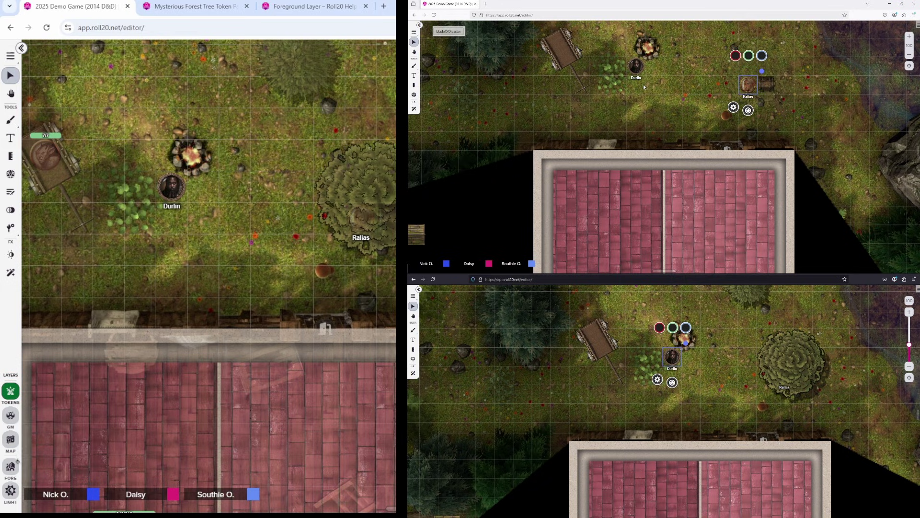
{"action": "left_click", "coordinate": [636, 67]}
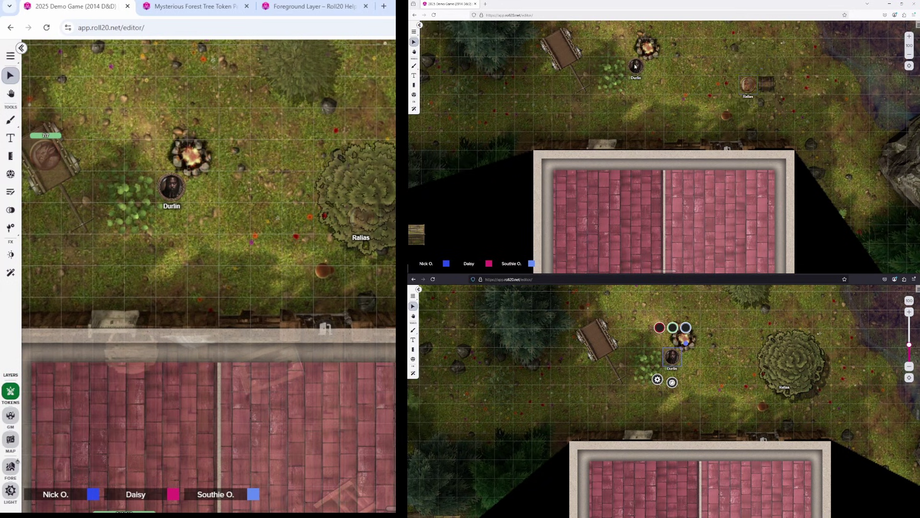
{"action": "left_click_drag", "start_coordinate": [670, 354], "coordinate": [612, 352]}
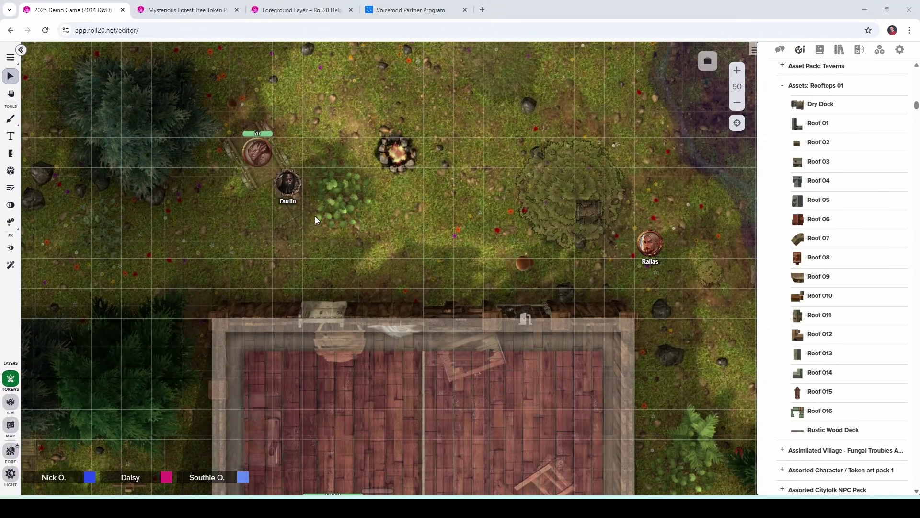
Review the See and Edit player permissions in Durlin's token settings and save the settings.
{"action": "double_click", "coordinate": [293, 187]}
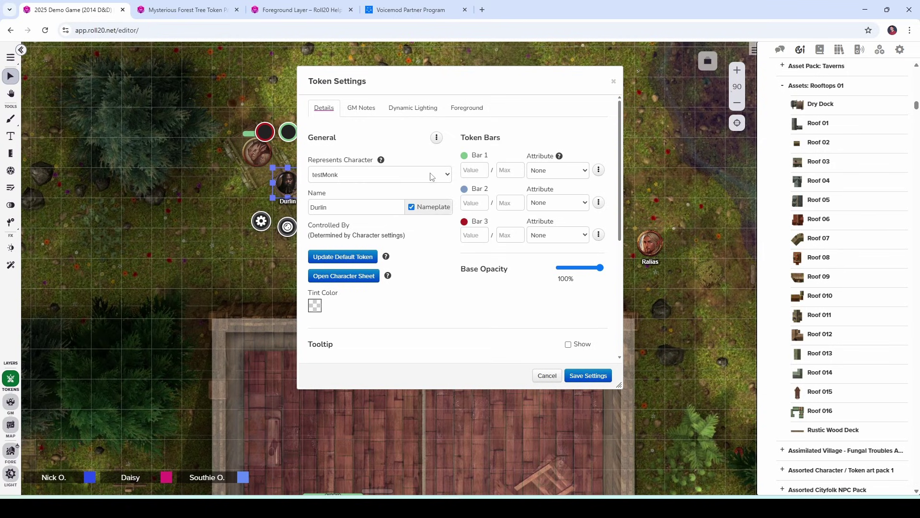
{"action": "left_click", "coordinate": [437, 138]}
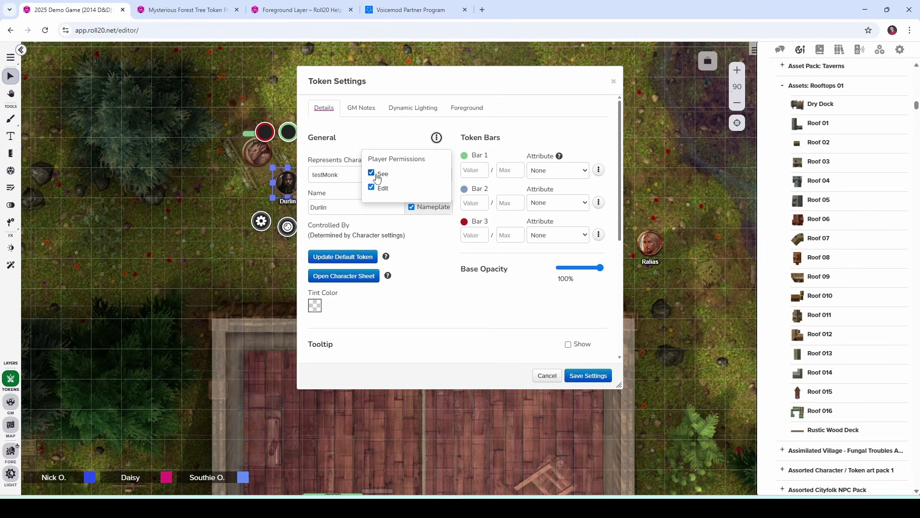
{"action": "left_click", "coordinate": [588, 375]}
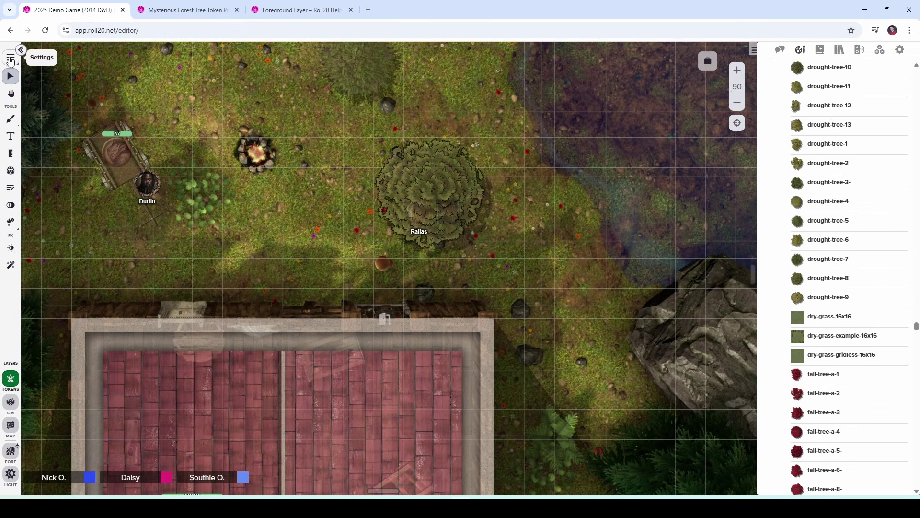
Set the GM Foreground Layer Opacity to 50% and toggle Show Foreground to Players off and back on.
{"action": "left_click", "coordinate": [11, 58]}
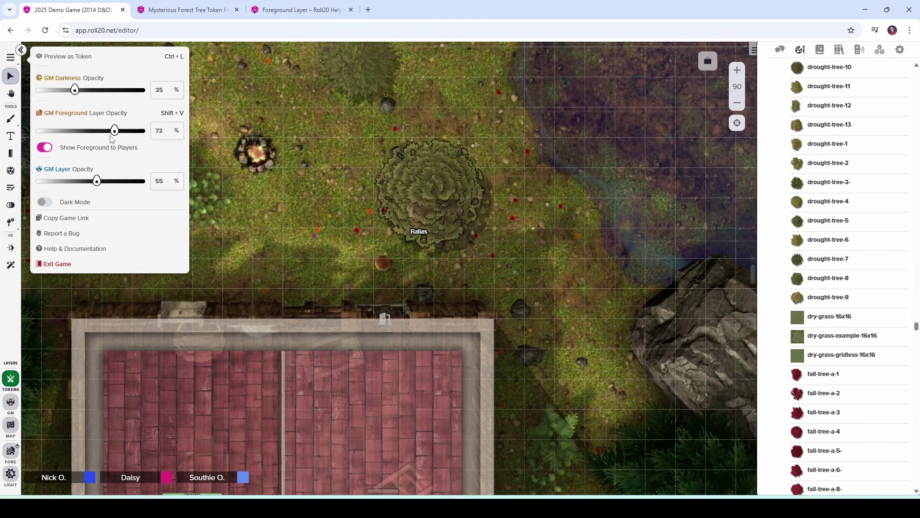
{"action": "mouse_move", "coordinate": [118, 137]}
{"action": "left_click_drag", "start_coordinate": [118, 138], "coordinate": [92, 146]}
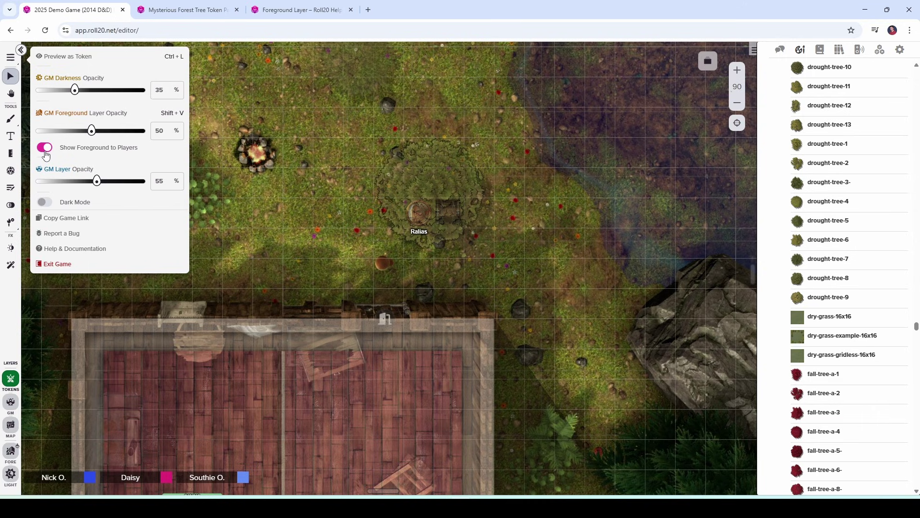
{"action": "left_click", "coordinate": [46, 149]}
{"action": "left_click", "coordinate": [45, 149]}
{"action": "left_click", "coordinate": [181, 140]}
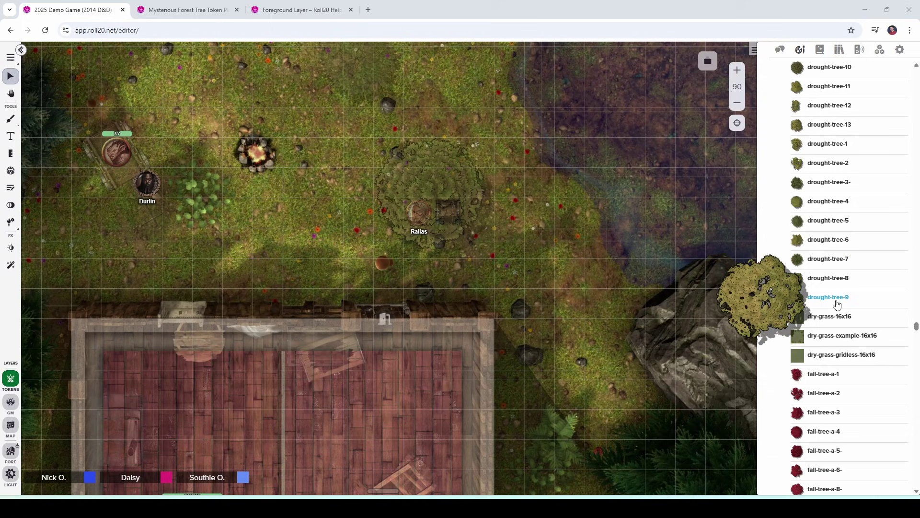
Place drought-tree-9 on the open ground to the lower right of the large tree and transfer it to the Foreground layer.
{"action": "left_click_drag", "start_coordinate": [829, 296], "coordinate": [537, 272]}
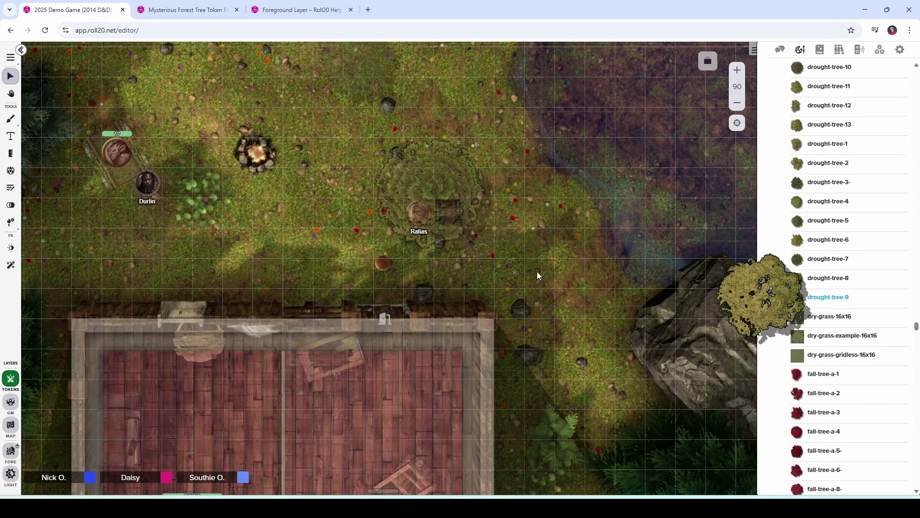
{"action": "left_click", "coordinate": [570, 274]}
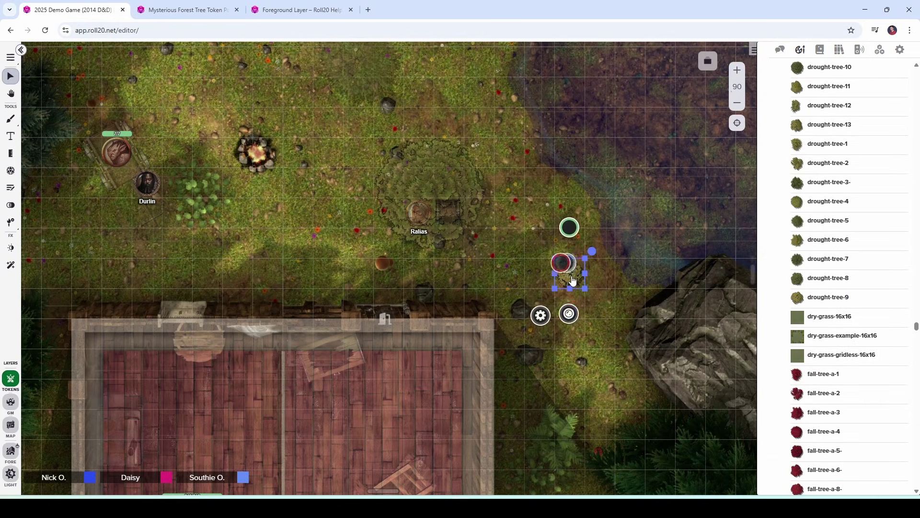
{"action": "right_click", "coordinate": [573, 281]}
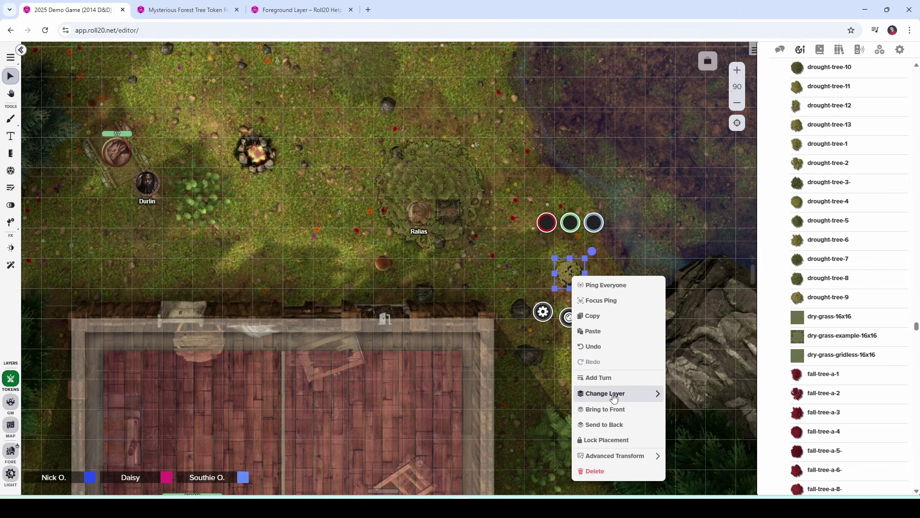
{"action": "mouse_move", "coordinate": [614, 397]}
{"action": "left_click", "coordinate": [703, 440]}
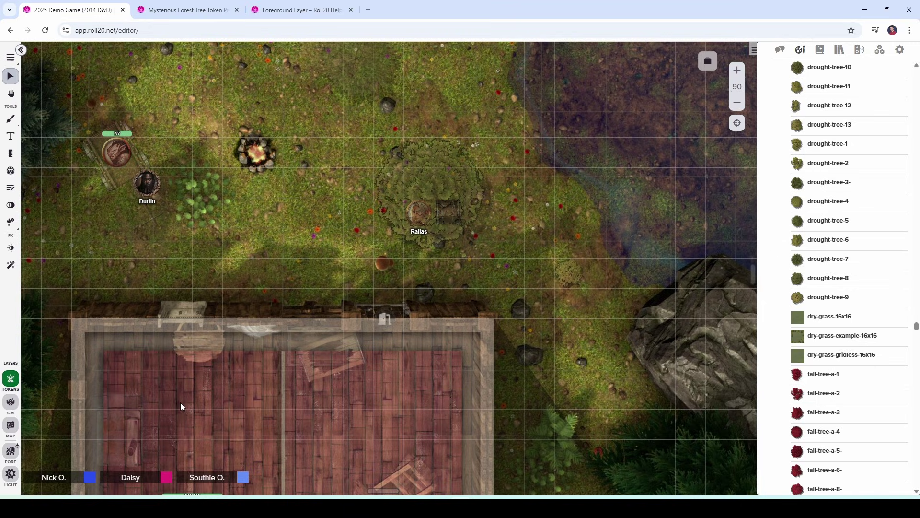
On the Foreground layer, select the cart, large tree and house roof together and turn on Hidden by Darkness for them.
{"action": "left_click", "coordinate": [11, 451]}
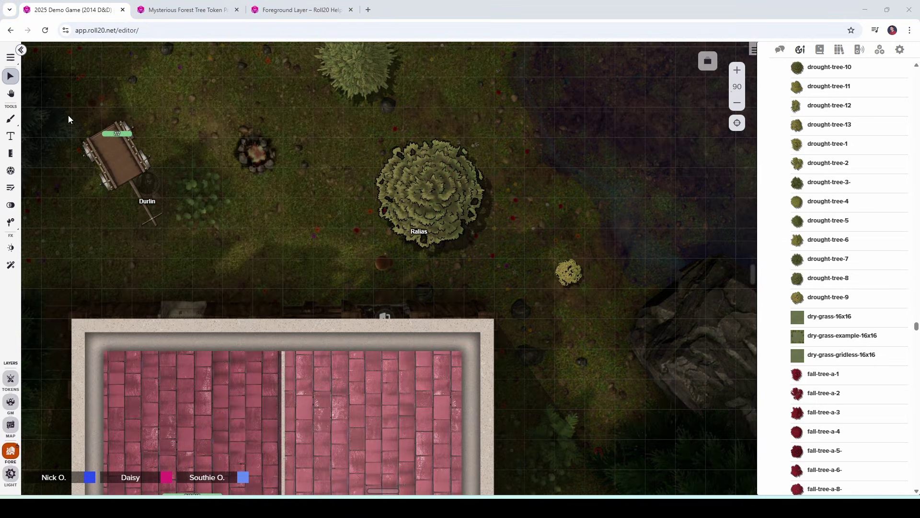
{"action": "left_click_drag", "start_coordinate": [68, 115], "coordinate": [522, 431]}
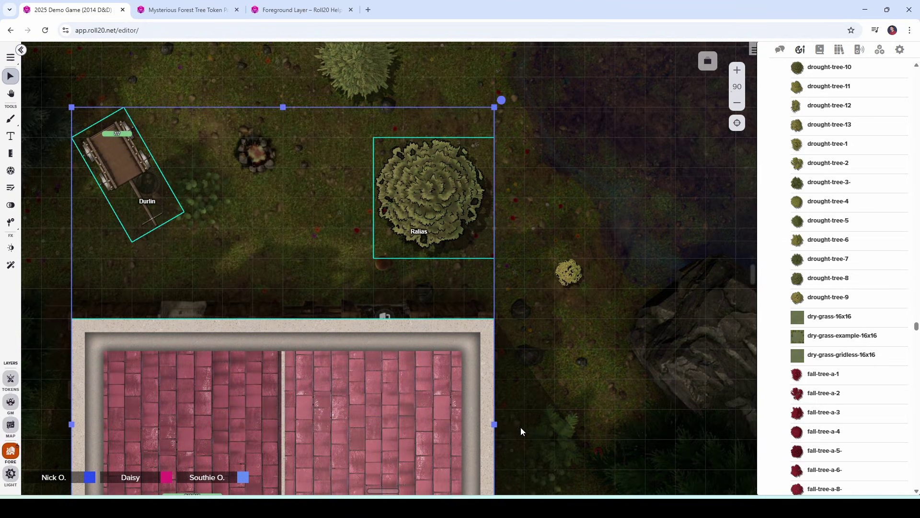
{"action": "right_click", "coordinate": [471, 217]}
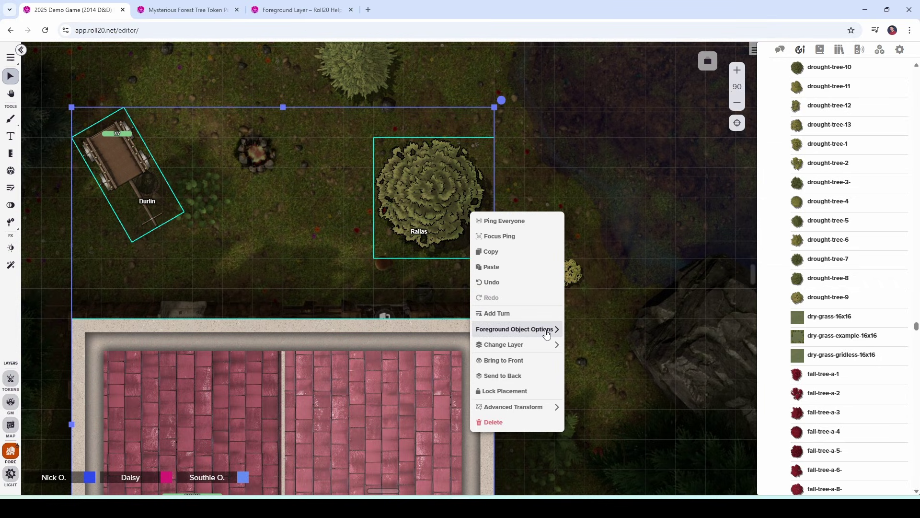
{"action": "mouse_move", "coordinate": [547, 334]}
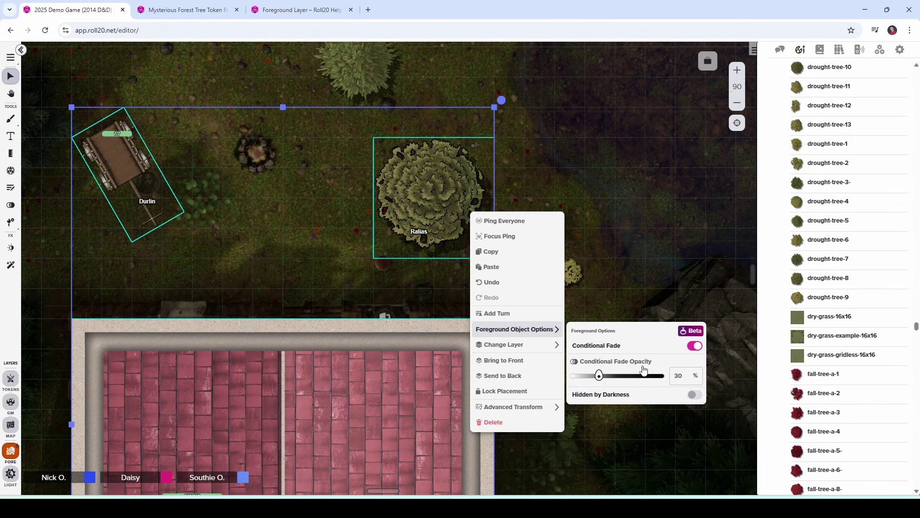
{"action": "mouse_move", "coordinate": [599, 378]}
{"action": "left_click", "coordinate": [693, 396]}
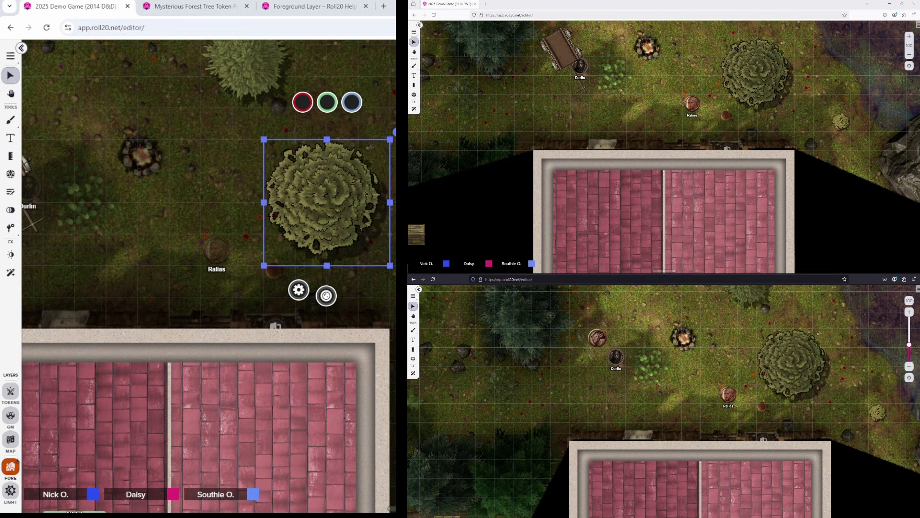
Select the large tree in the GM view, and from the player view move Ralias under the tree's lower-left edge.
{"action": "left_click", "coordinate": [284, 258]}
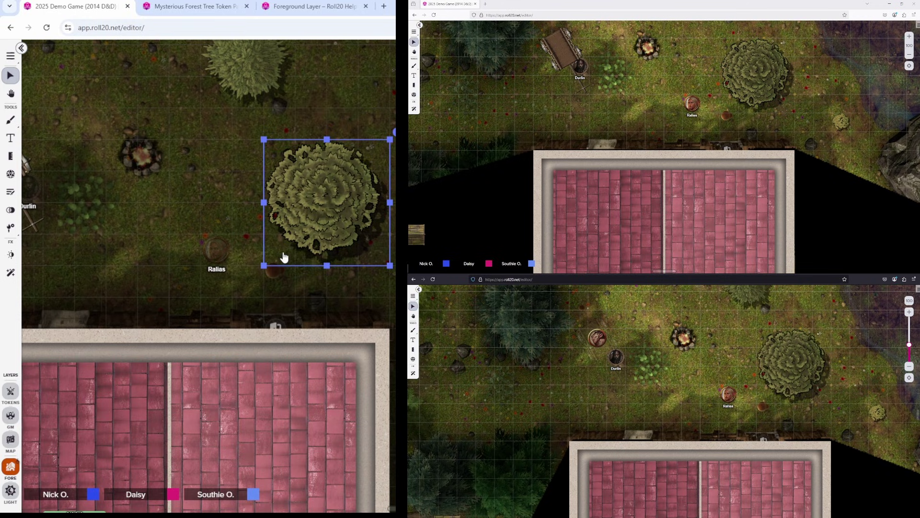
{"action": "left_click", "coordinate": [283, 253]}
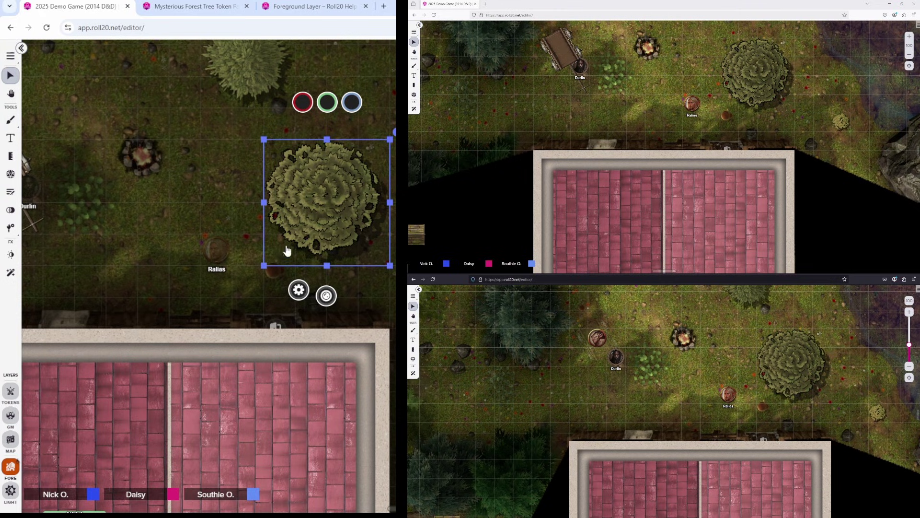
{"action": "left_click_drag", "start_coordinate": [690, 106], "coordinate": [725, 106]}
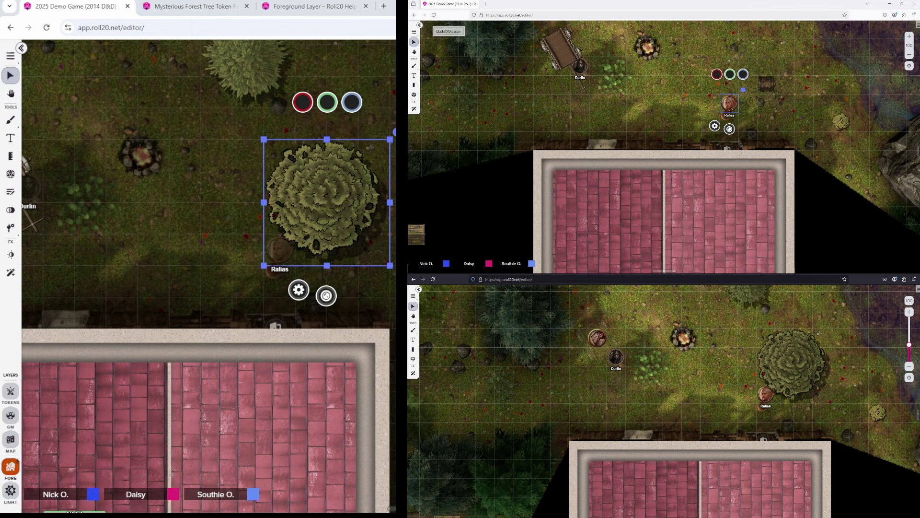
Position a wooden bench on the Foreground layer just below the campfire, and move Ralias between the bench and the large tree.
{"action": "left_click_drag", "start_coordinate": [382, 205], "coordinate": [75, 304]}
{"action": "left_click_drag", "start_coordinate": [140, 283], "coordinate": [170, 257]}
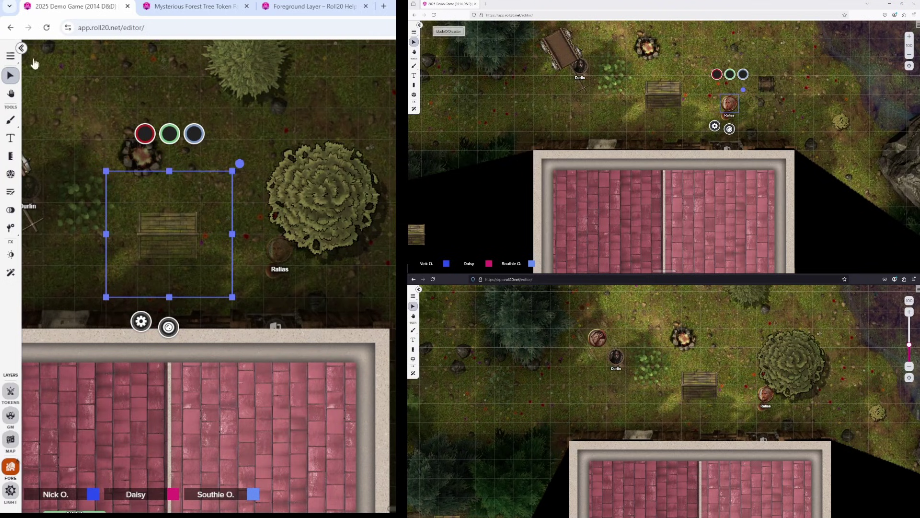
{"action": "left_click", "coordinate": [223, 227]}
{"action": "left_click_drag", "start_coordinate": [730, 103], "coordinate": [691, 87]}
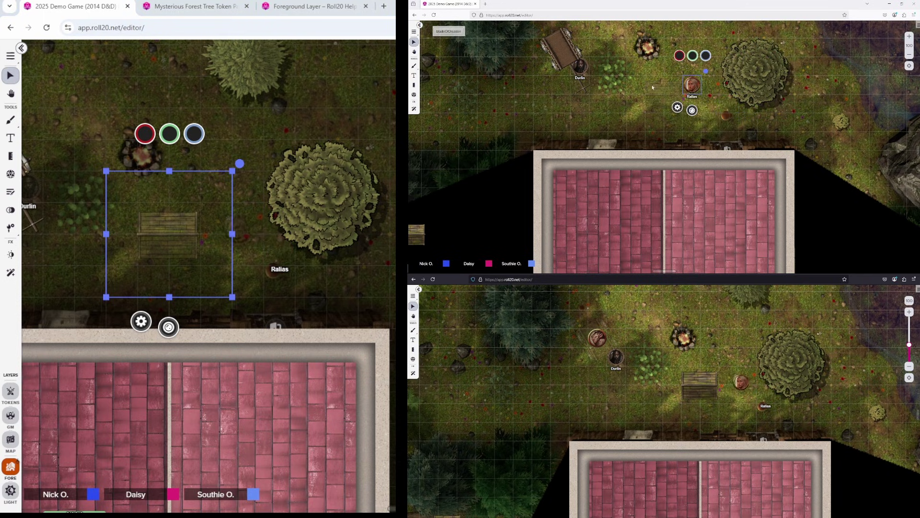